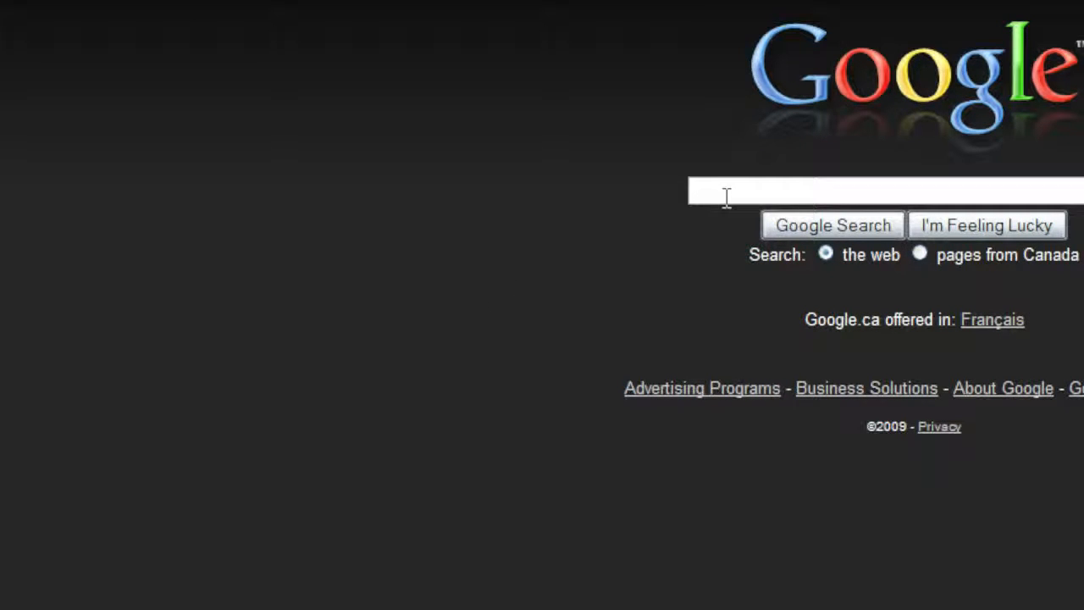
- Search Google for "utorrent" to find the µTorrent website
{"action": "type", "text": "utorrent"}
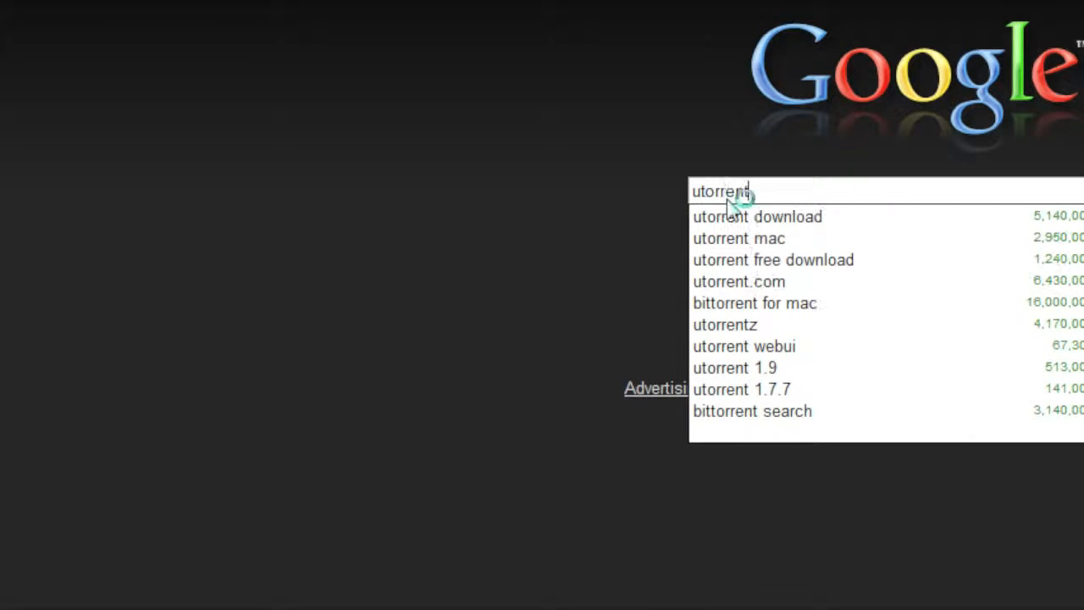
{"action": "key", "text": "Return"}
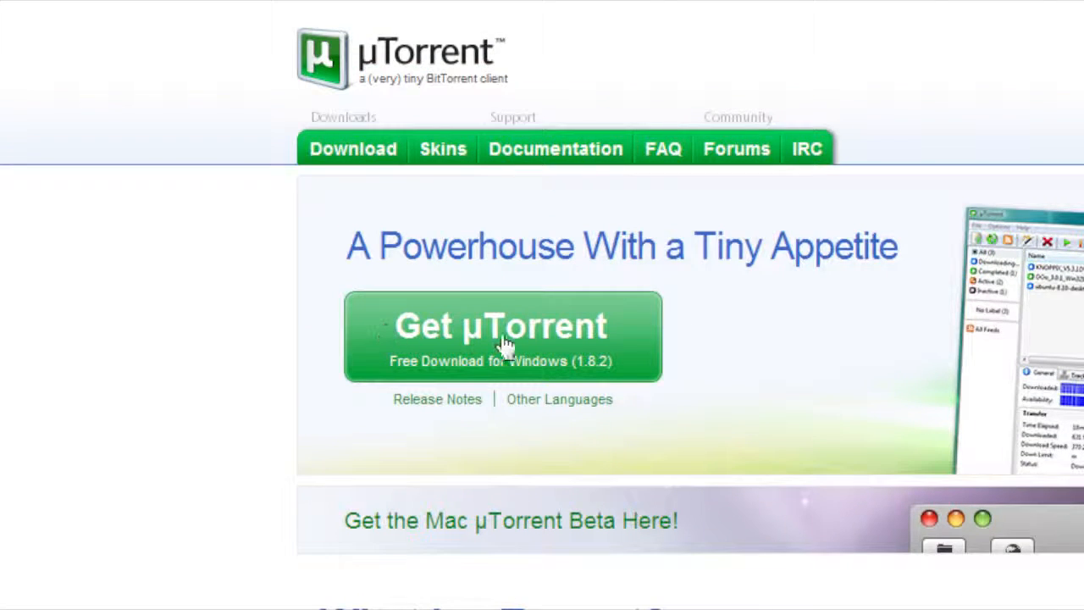
- Request the Windows download of µTorrent, cancel saving utorrent.exe and return to the site's home page
{"action": "left_click", "coordinate": [508, 344]}
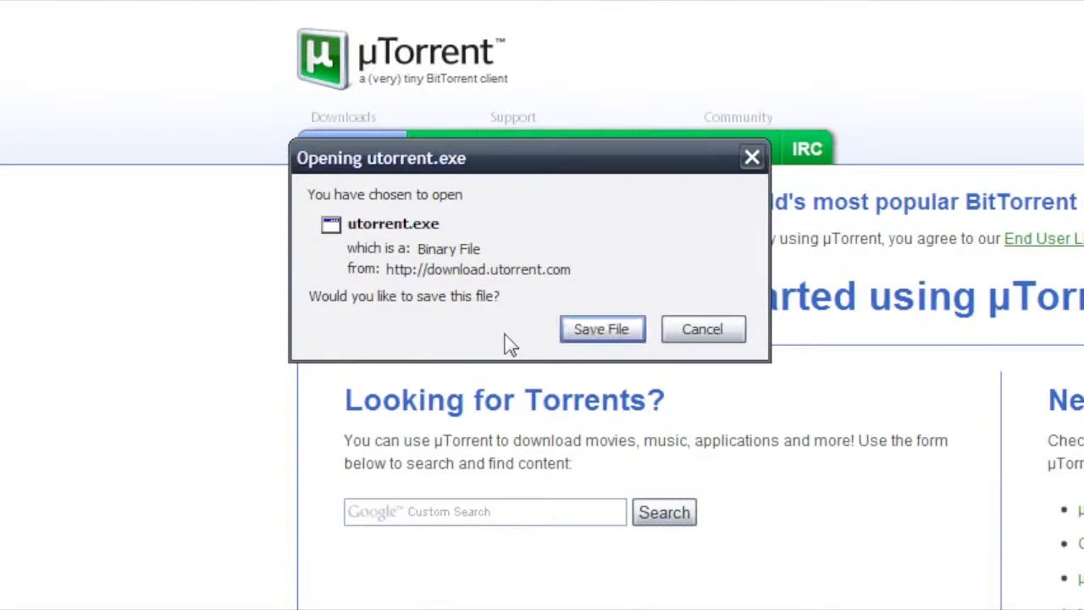
{"action": "left_click", "coordinate": [671, 335]}
{"action": "left_click", "coordinate": [349, 76]}
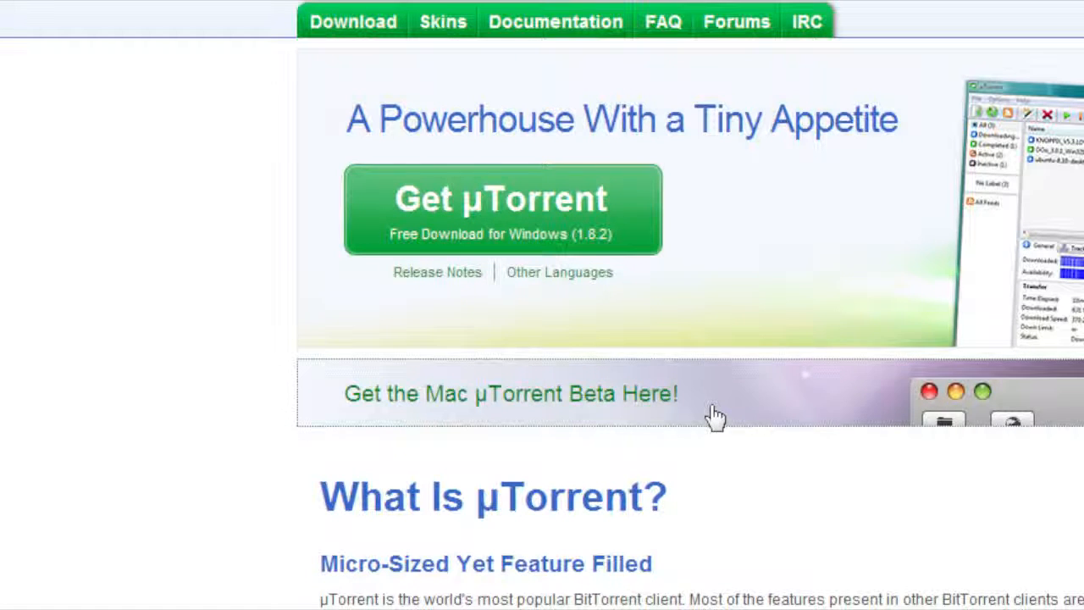
- Open the Mac beta download page on the µTorrent site and look it over
{"action": "left_click", "coordinate": [714, 416]}
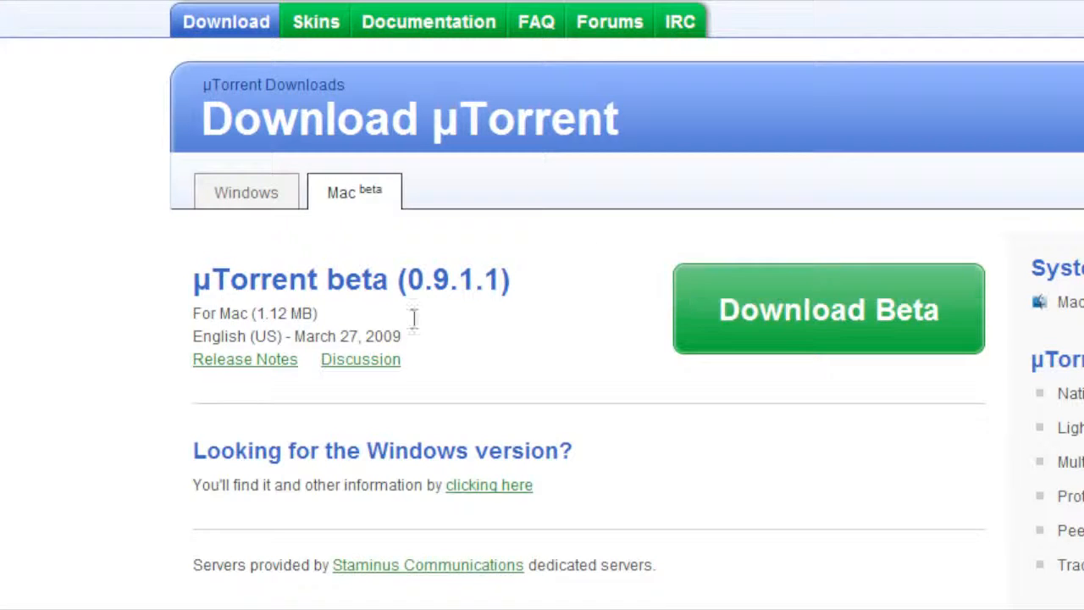
{"action": "scroll", "coordinate": [286, 465], "scroll_direction": "down", "scroll_amount": 3}
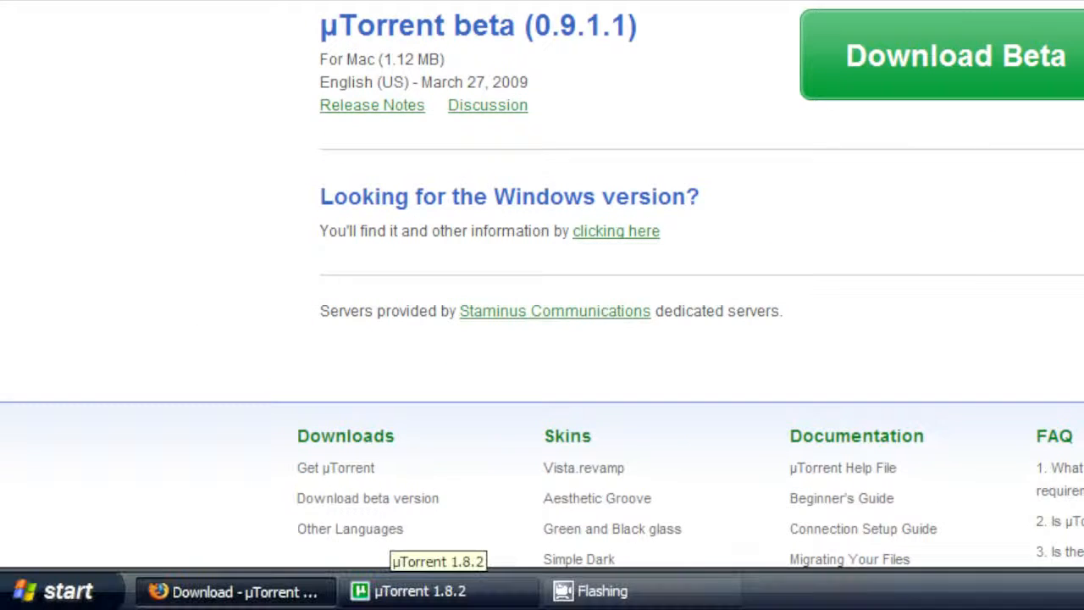
- Switch to µTorrent, open the Connection preferences and select the port number used for incoming connections
{"action": "left_click", "coordinate": [415, 599]}
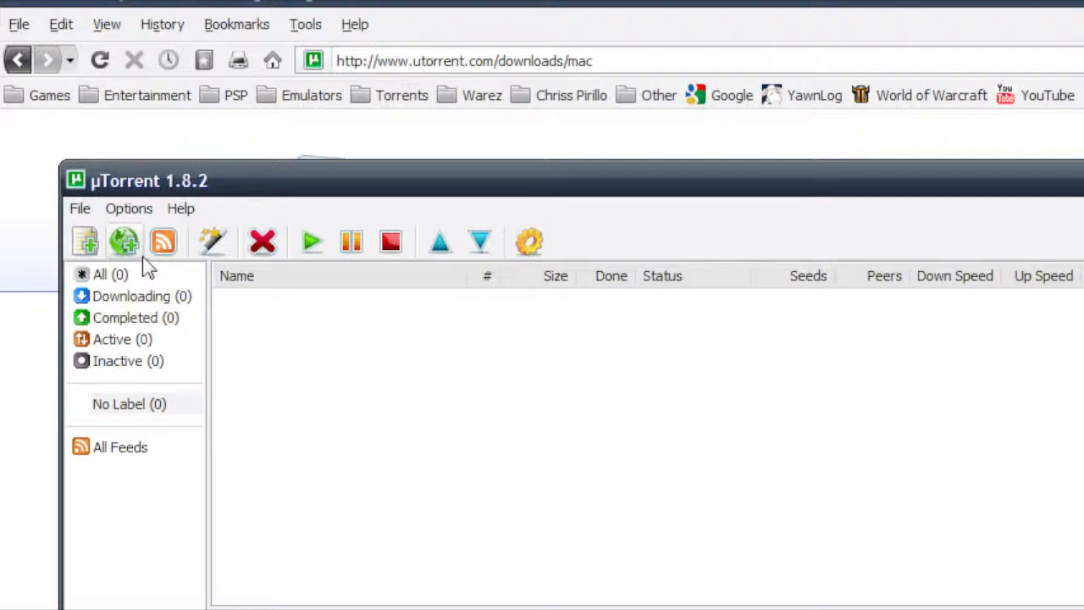
{"action": "left_click", "coordinate": [128, 211]}
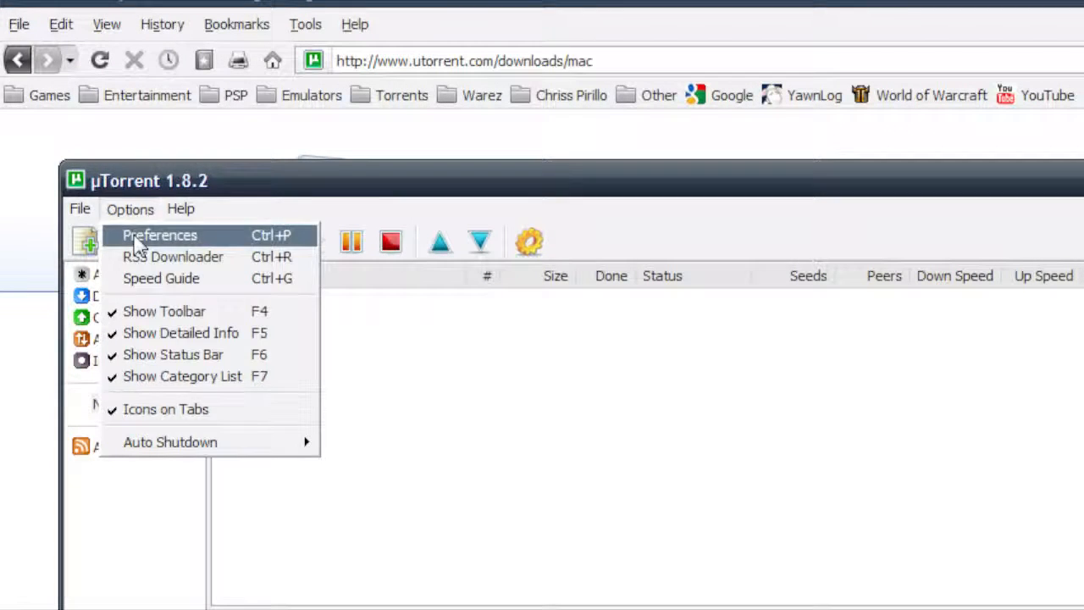
{"action": "left_click", "coordinate": [137, 237]}
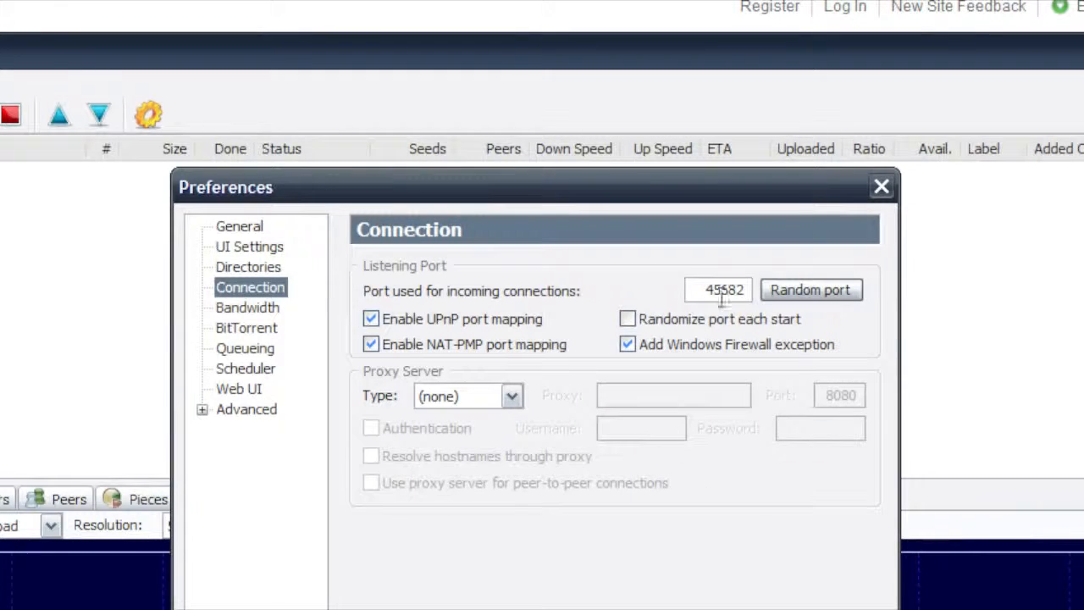
{"action": "double_click", "coordinate": [701, 289]}
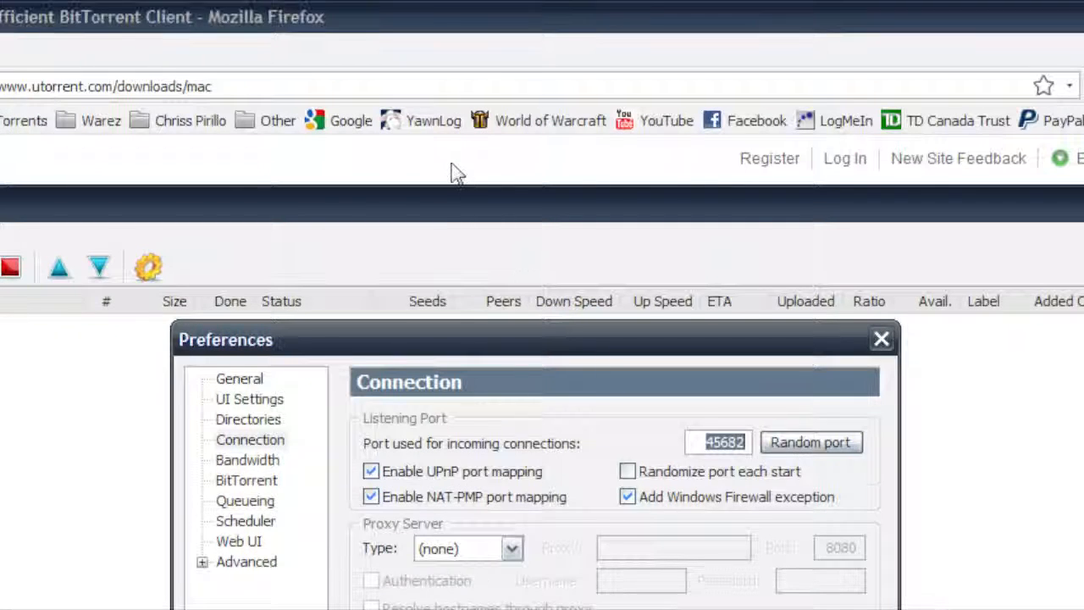
- Switch to Firefox, search Google for "port forward" and open the PortForward.com website
{"action": "left_click", "coordinate": [454, 172]}
{"action": "left_click", "coordinate": [349, 121]}
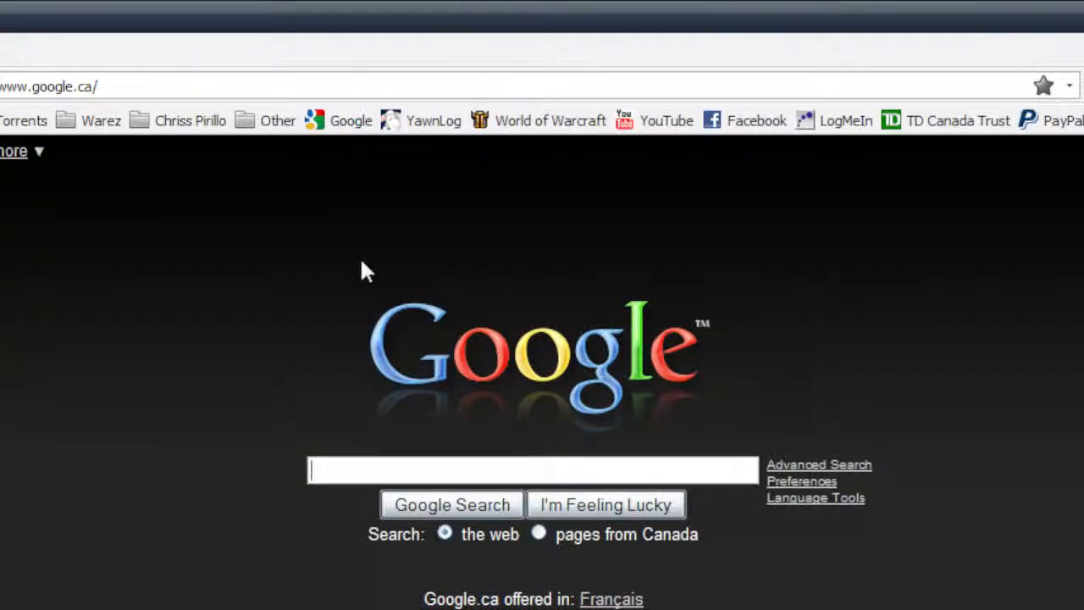
{"action": "type", "text": "port for"}
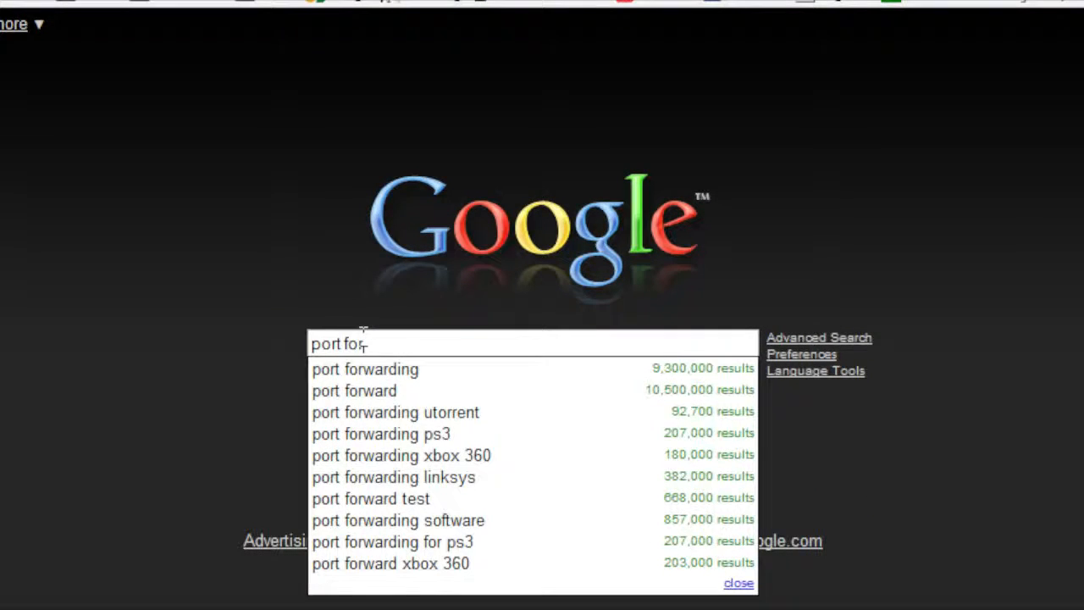
{"action": "left_click", "coordinate": [406, 390]}
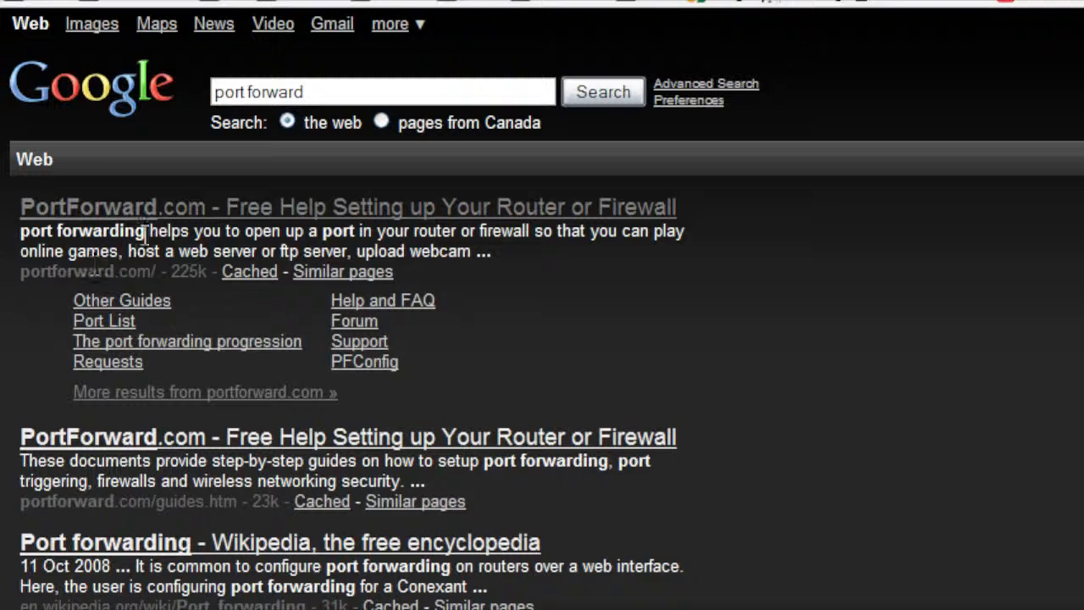
{"action": "left_click", "coordinate": [175, 209]}
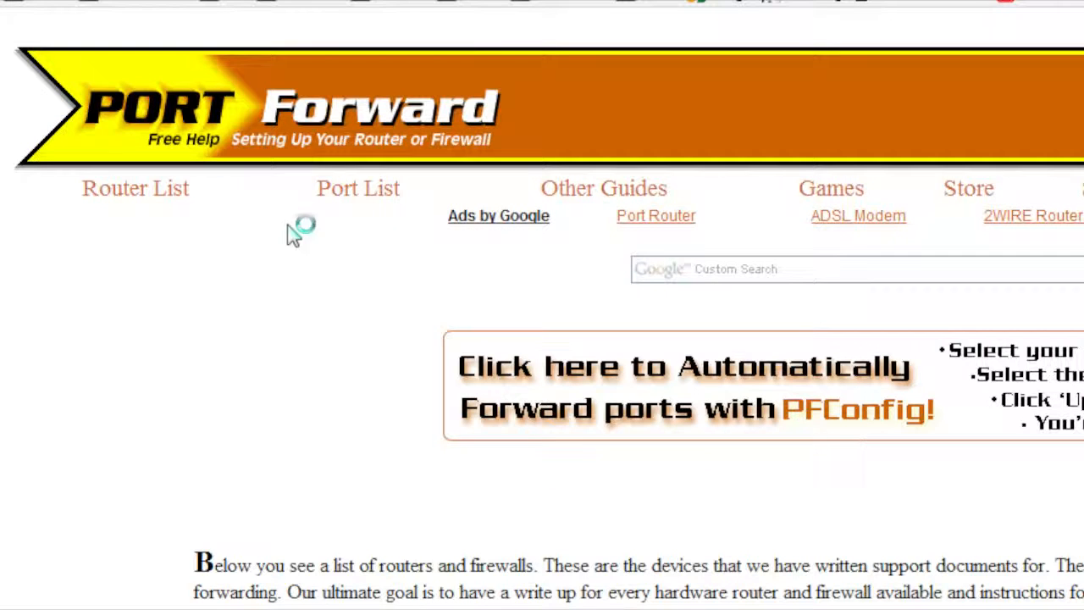
- Look through PortForward.com's router list, examining the models listed under Linksys
{"action": "scroll", "coordinate": [508, 271], "scroll_direction": "down", "scroll_amount": 1}
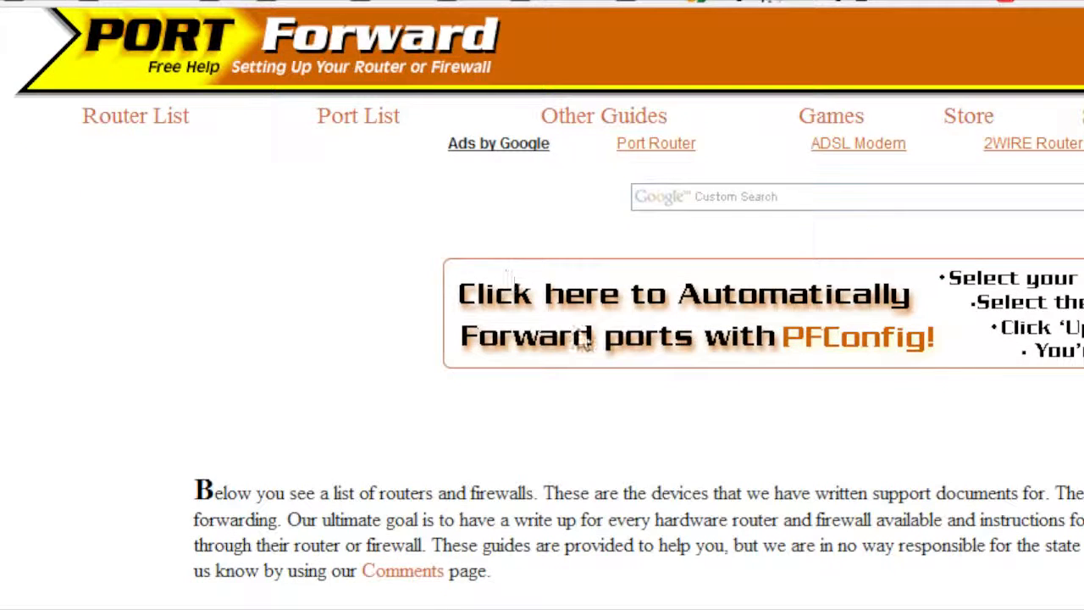
{"action": "scroll", "coordinate": [584, 339], "scroll_direction": "down", "scroll_amount": 5}
{"action": "scroll", "coordinate": [741, 406], "scroll_direction": "down", "scroll_amount": 3}
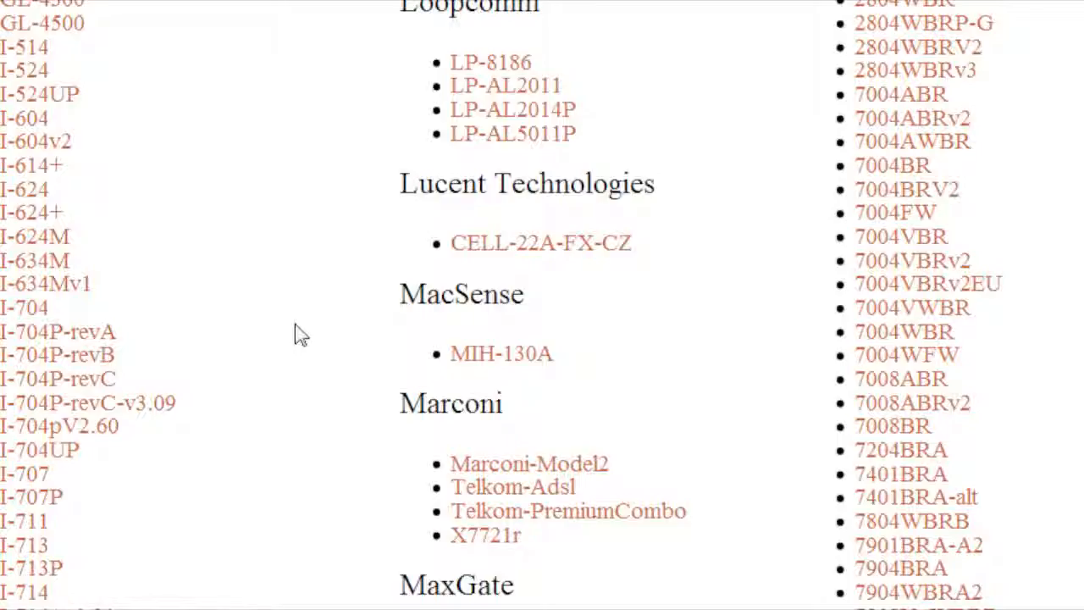
{"action": "scroll", "coordinate": [297, 332], "scroll_direction": "down", "scroll_amount": 15}
{"action": "scroll", "coordinate": [307, 305], "scroll_direction": "down", "scroll_amount": 20}
{"action": "scroll", "coordinate": [326, 298], "scroll_direction": "down", "scroll_amount": 20}
{"action": "scroll", "coordinate": [326, 253], "scroll_direction": "down", "scroll_amount": 20}
{"action": "scroll", "coordinate": [304, 254], "scroll_direction": "down", "scroll_amount": 20}
{"action": "scroll", "coordinate": [307, 250], "scroll_direction": "up", "scroll_amount": 8}
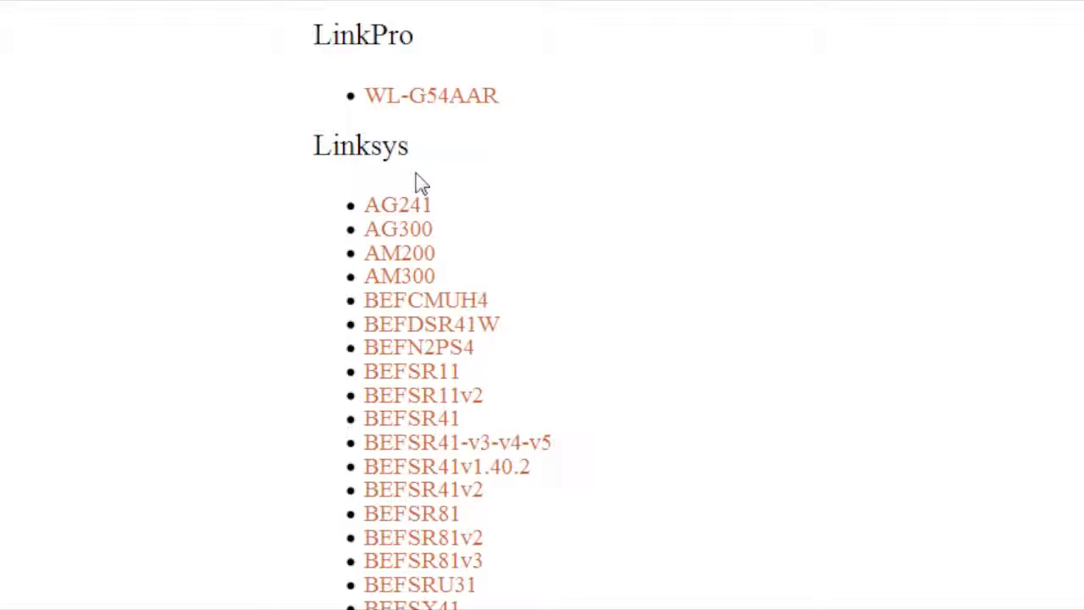
{"action": "scroll", "coordinate": [417, 178], "scroll_direction": "down", "scroll_amount": 20}
{"action": "scroll", "coordinate": [440, 203], "scroll_direction": "up", "scroll_amount": 8}
{"action": "scroll", "coordinate": [471, 212], "scroll_direction": "up", "scroll_amount": 12}
{"action": "scroll", "coordinate": [471, 212], "scroll_direction": "down", "scroll_amount": 8}
{"action": "scroll", "coordinate": [339, 339], "scroll_direction": "down", "scroll_amount": 8}
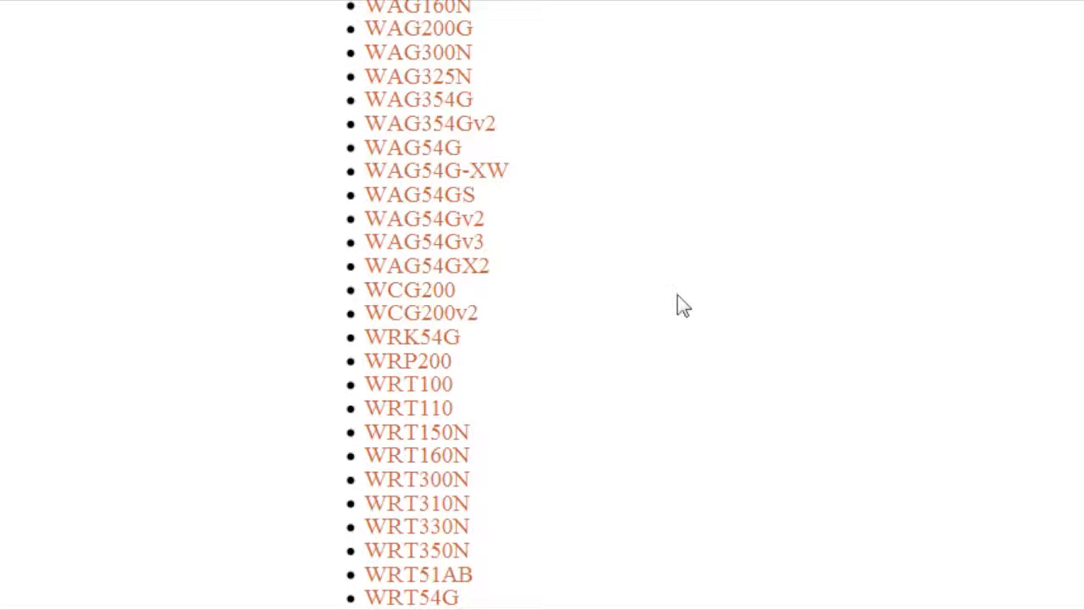
{"action": "scroll", "coordinate": [682, 305], "scroll_direction": "up", "scroll_amount": 3}
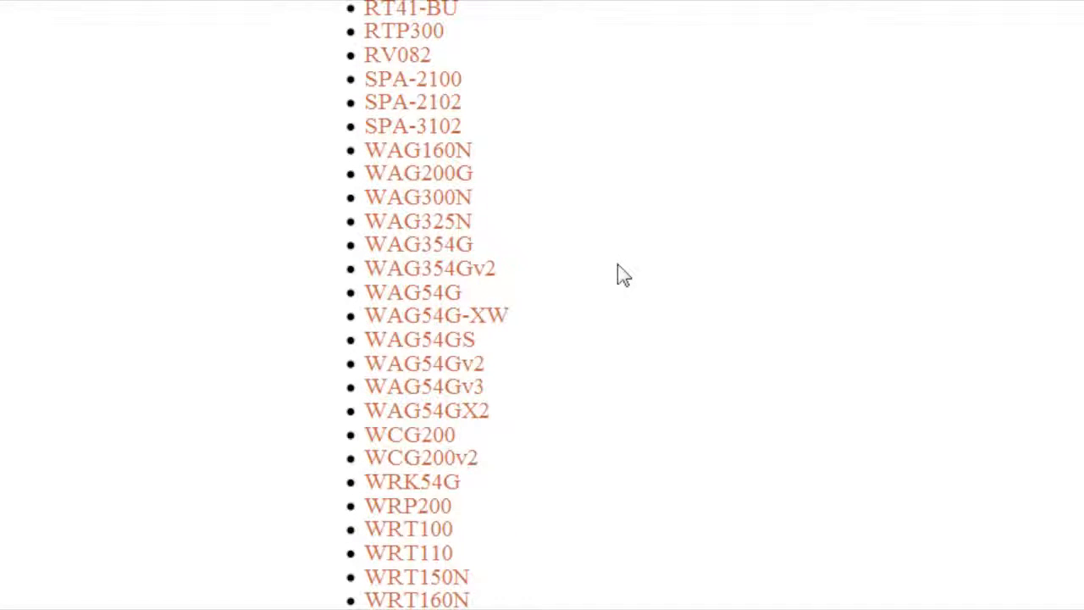
{"action": "scroll", "coordinate": [474, 465], "scroll_direction": "down", "scroll_amount": 3}
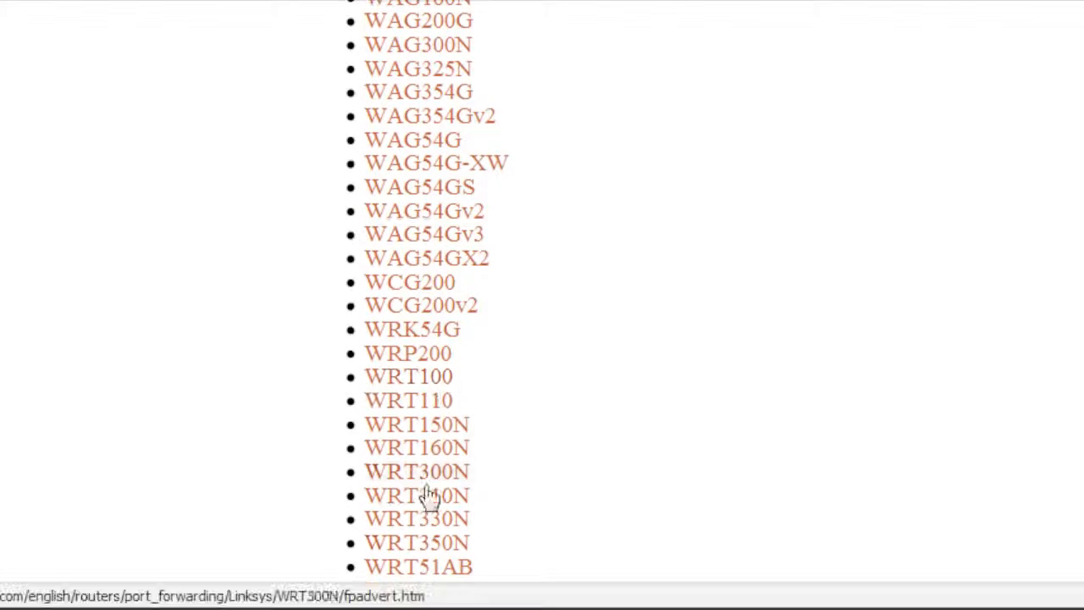
- Switch back to µTorrent and review the maximum and alternate upload rates in the Bandwidth preferences
{"action": "left_click", "coordinate": [292, 603]}
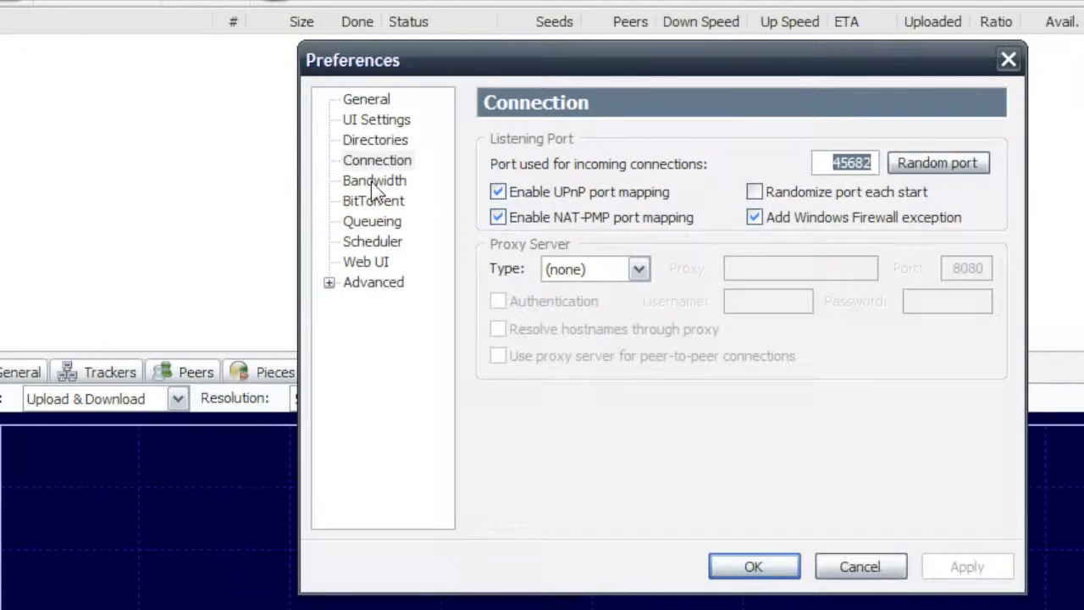
{"action": "left_click", "coordinate": [373, 182]}
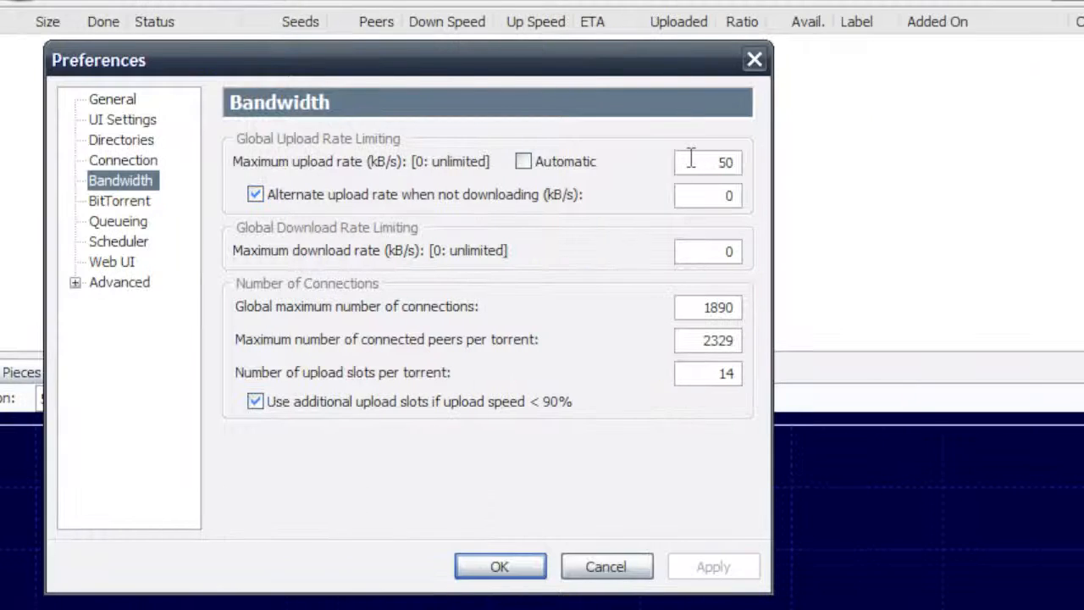
{"action": "left_click", "coordinate": [952, 160]}
{"action": "double_click", "coordinate": [698, 160]}
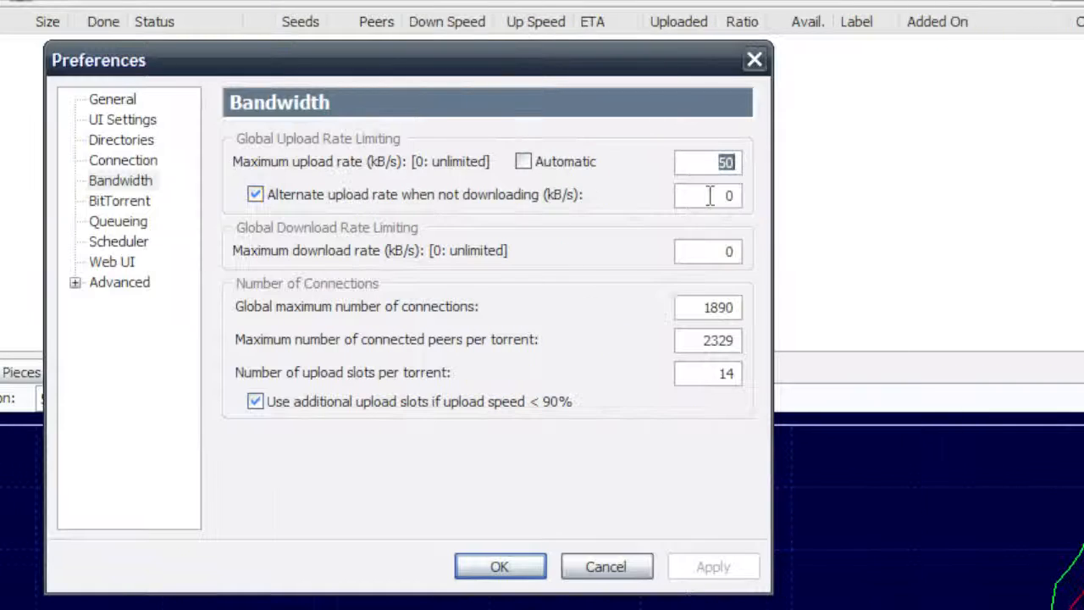
{"action": "left_click_drag", "start_coordinate": [845, 196], "coordinate": [906, 198]}
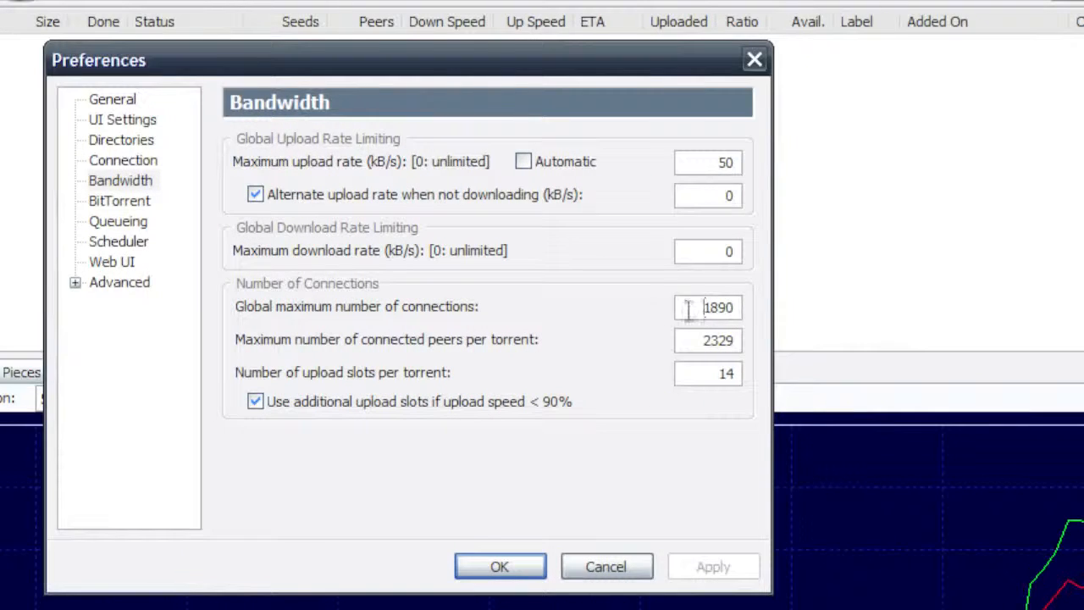
- Review the global connection limit, the connected peers per torrent and the upload slots per torrent
{"action": "left_click_drag", "start_coordinate": [688, 309], "coordinate": [743, 308]}
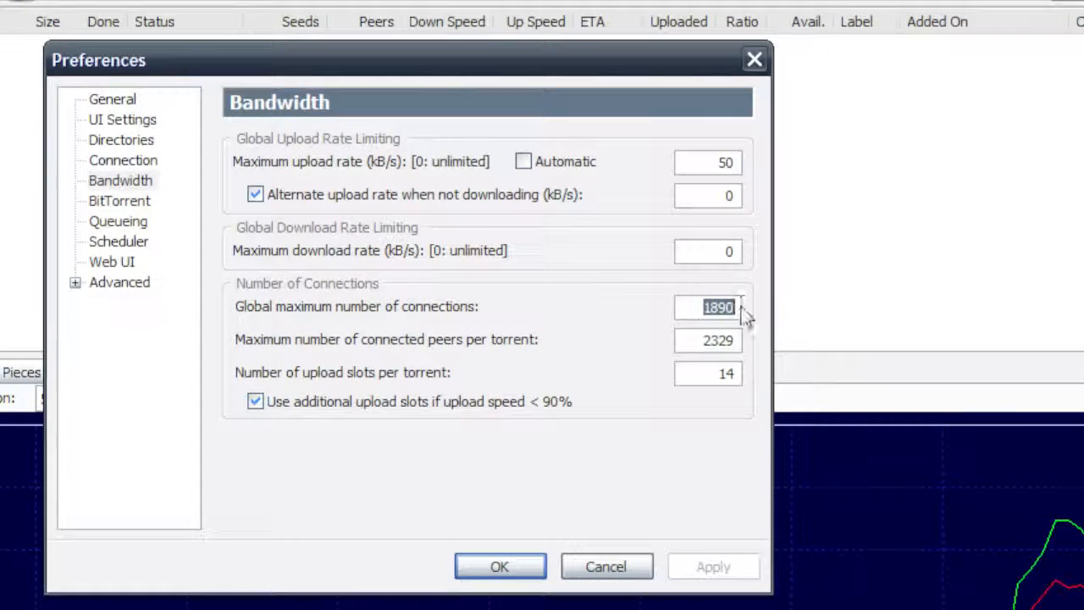
{"action": "left_click_drag", "start_coordinate": [694, 336], "coordinate": [791, 356]}
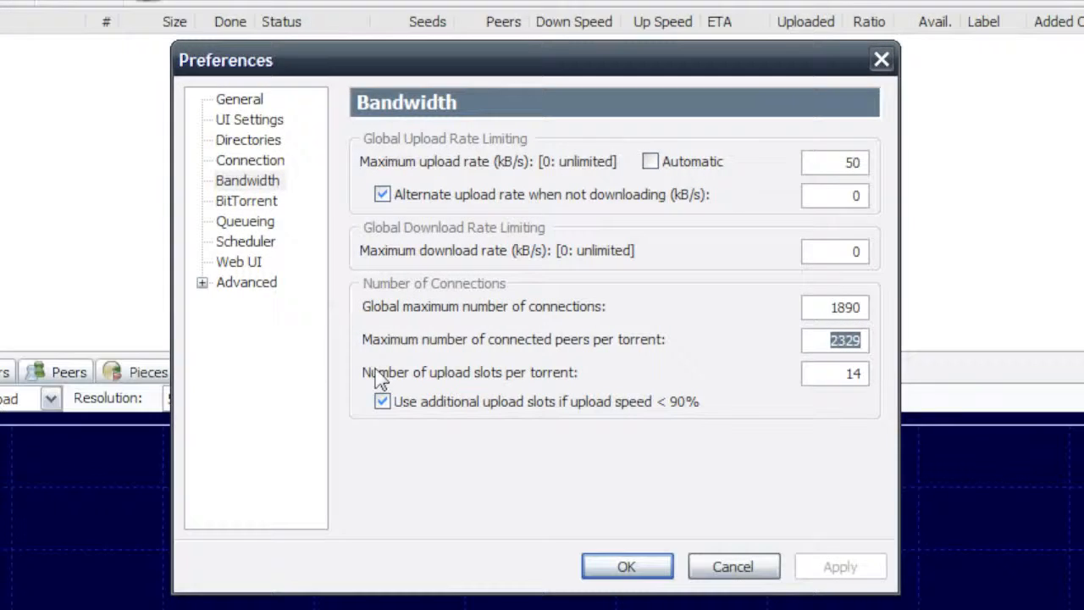
{"action": "left_click_drag", "start_coordinate": [804, 377], "coordinate": [925, 370]}
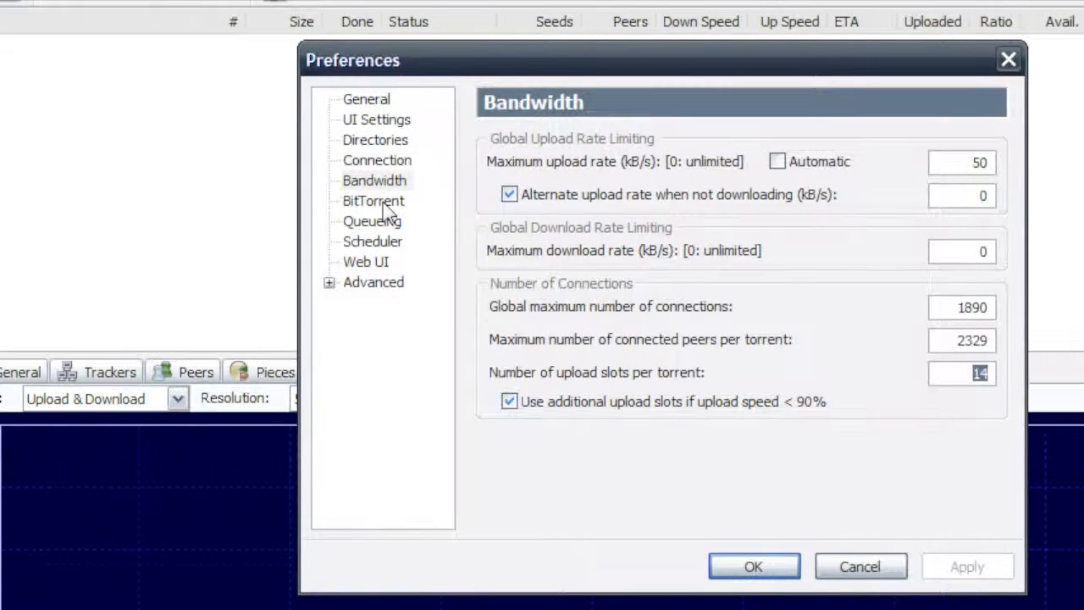
- Open the BitTorrent preferences and review the choices for outgoing protocol encryption
{"action": "left_click", "coordinate": [381, 203]}
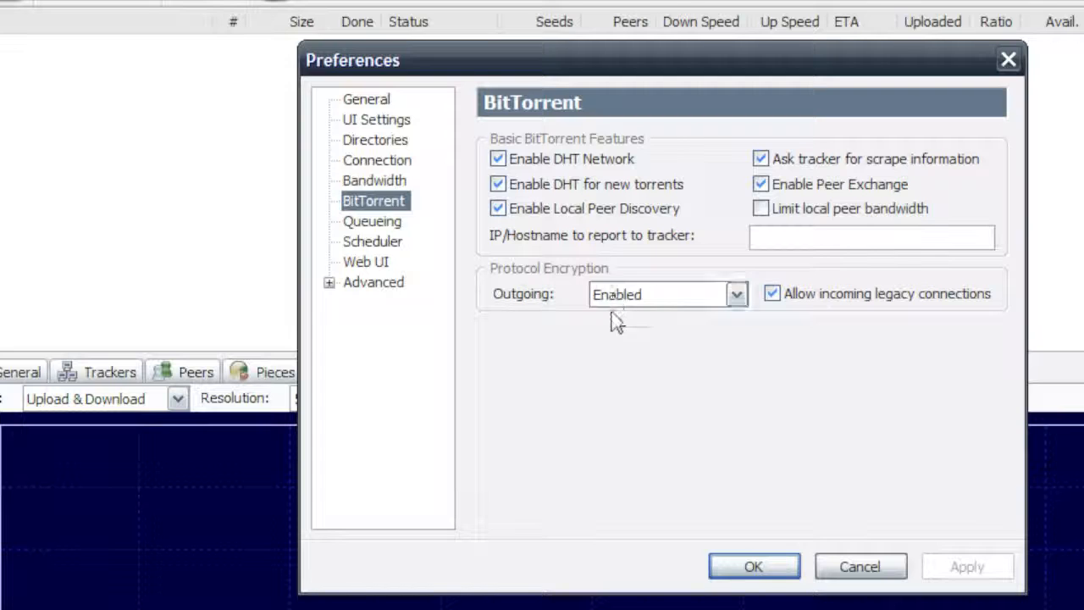
{"action": "left_click", "coordinate": [730, 298]}
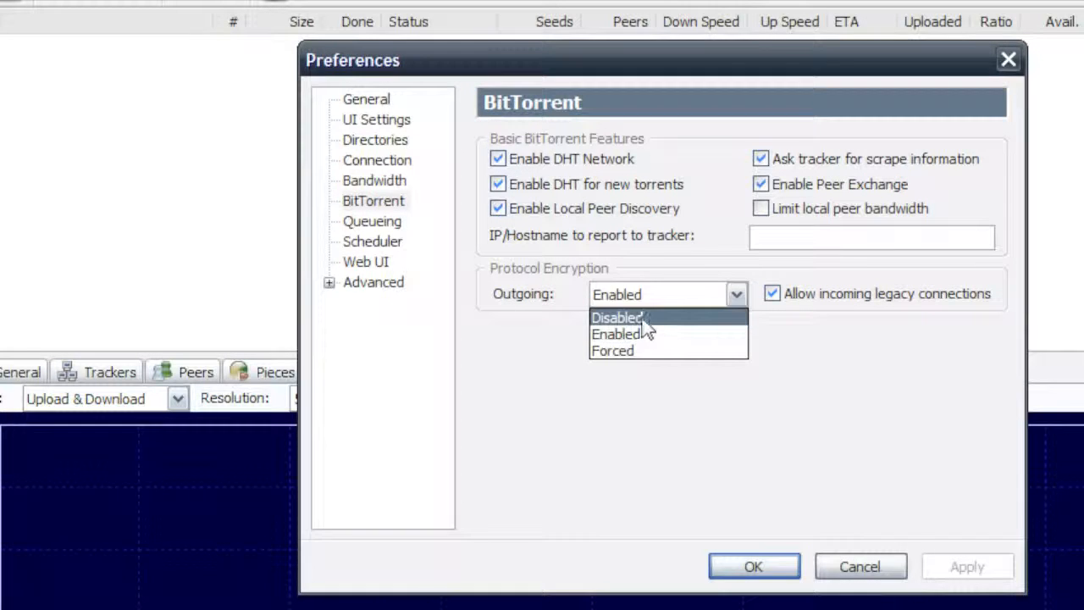
{"action": "left_click", "coordinate": [733, 294]}
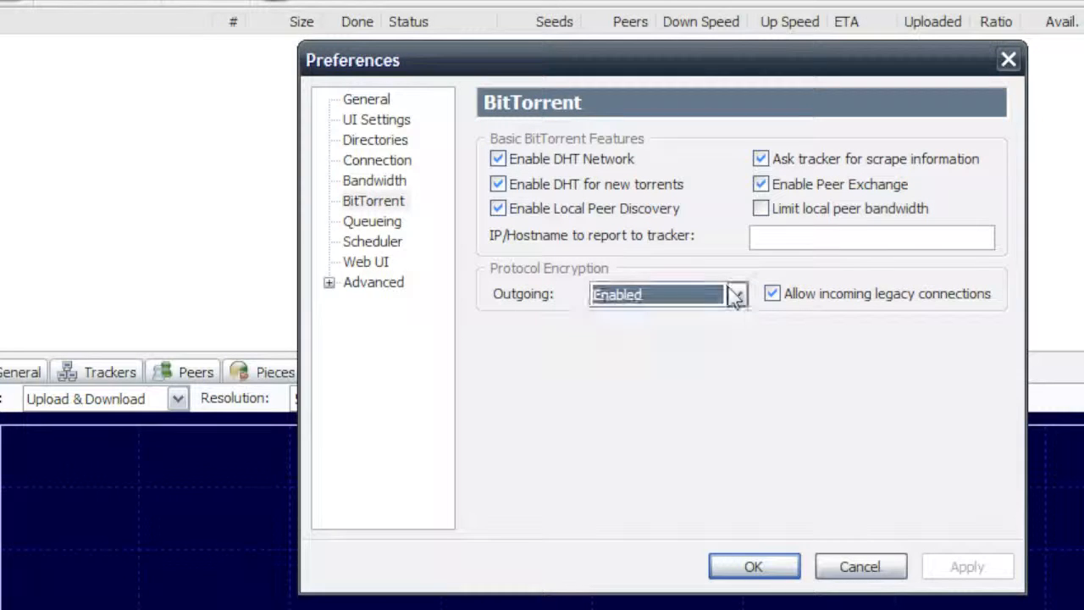
- Open the Queueing preferences and review the maximum numbers of active torrents and active downloads
{"action": "left_click", "coordinate": [381, 225]}
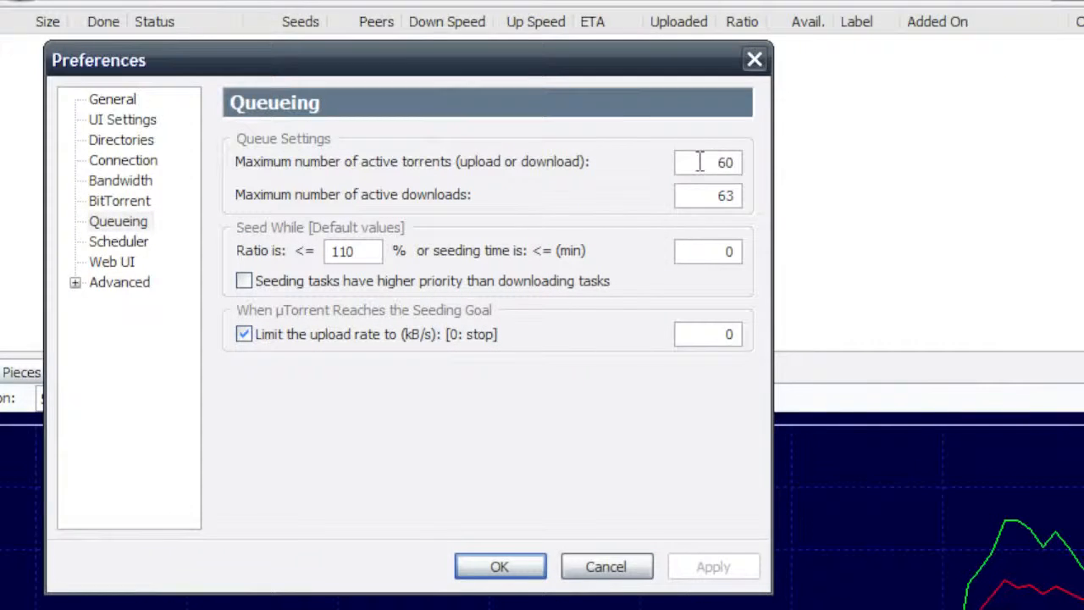
{"action": "double_click", "coordinate": [955, 162]}
{"action": "double_click", "coordinate": [726, 195]}
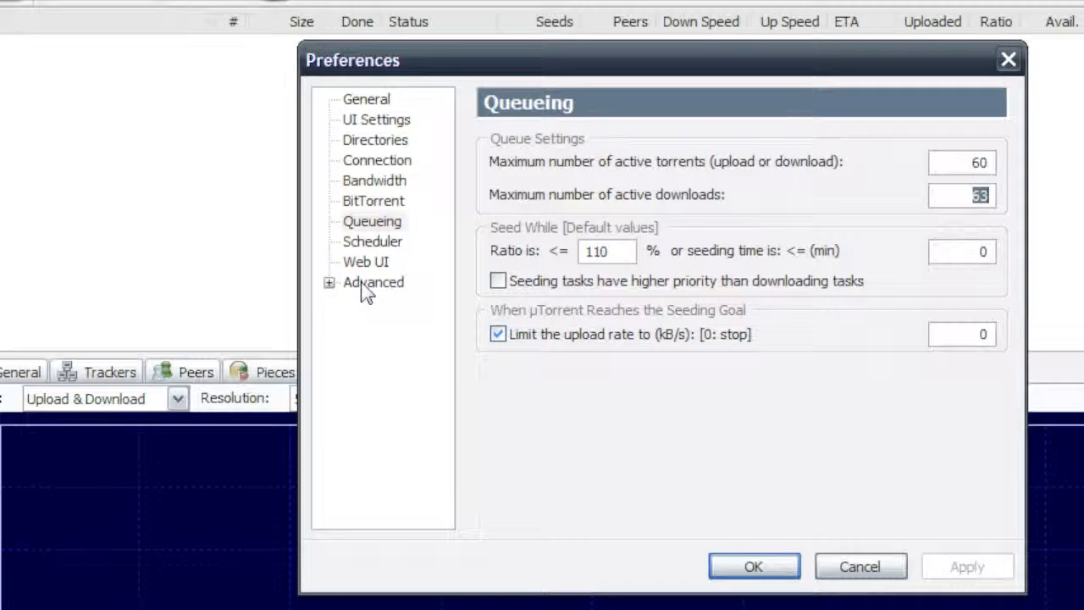
- Open the Advanced preferences and examine the bt.allow_same_ip, bt.enable_tracker and bt.no_connect_to_services options
{"action": "left_click", "coordinate": [366, 286]}
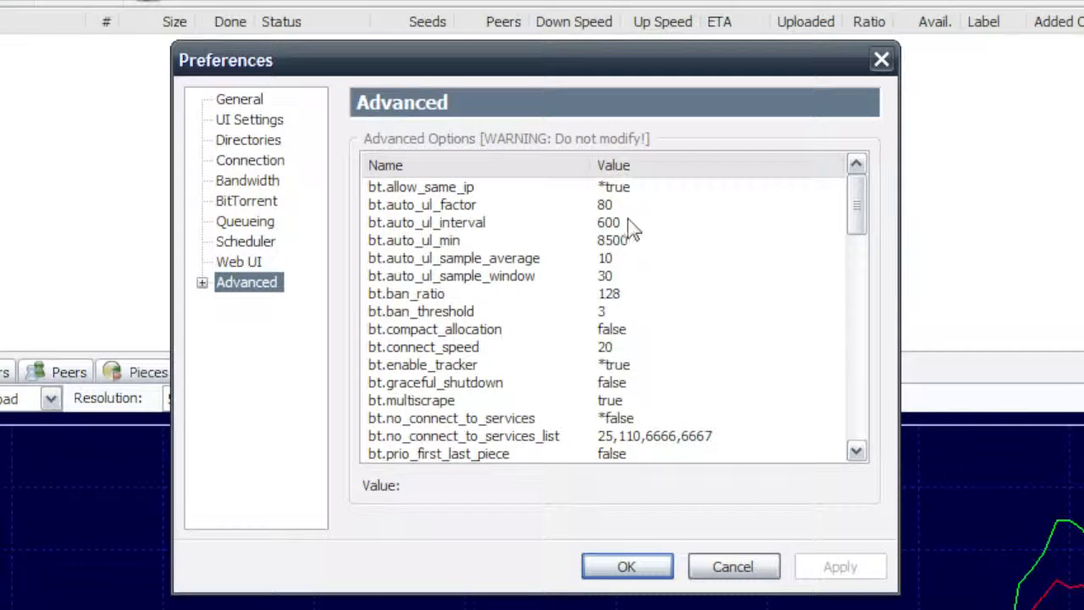
{"action": "left_click", "coordinate": [624, 191]}
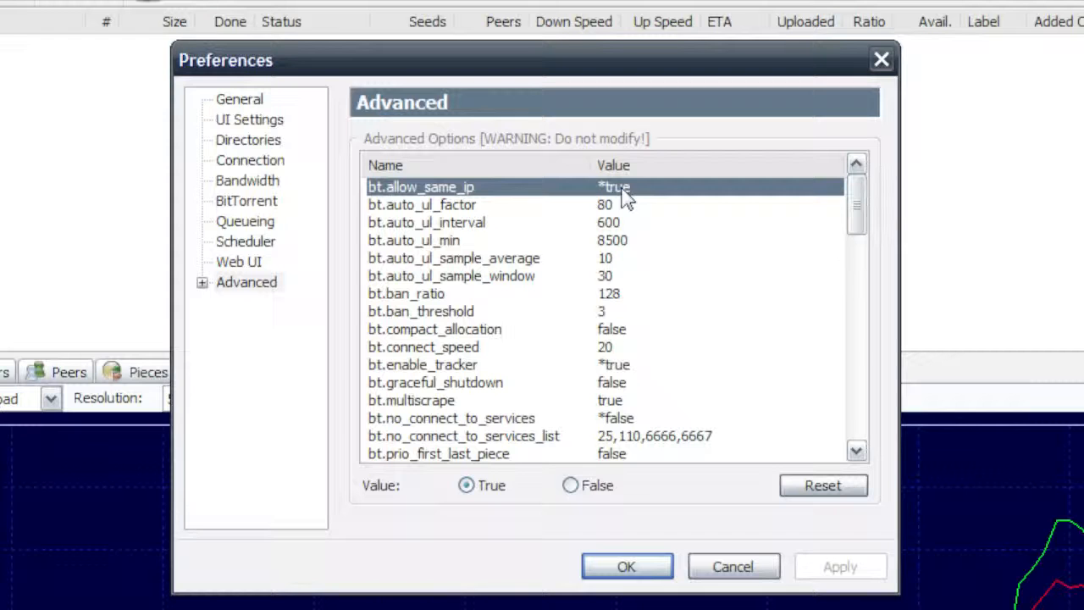
{"action": "left_click", "coordinate": [619, 371]}
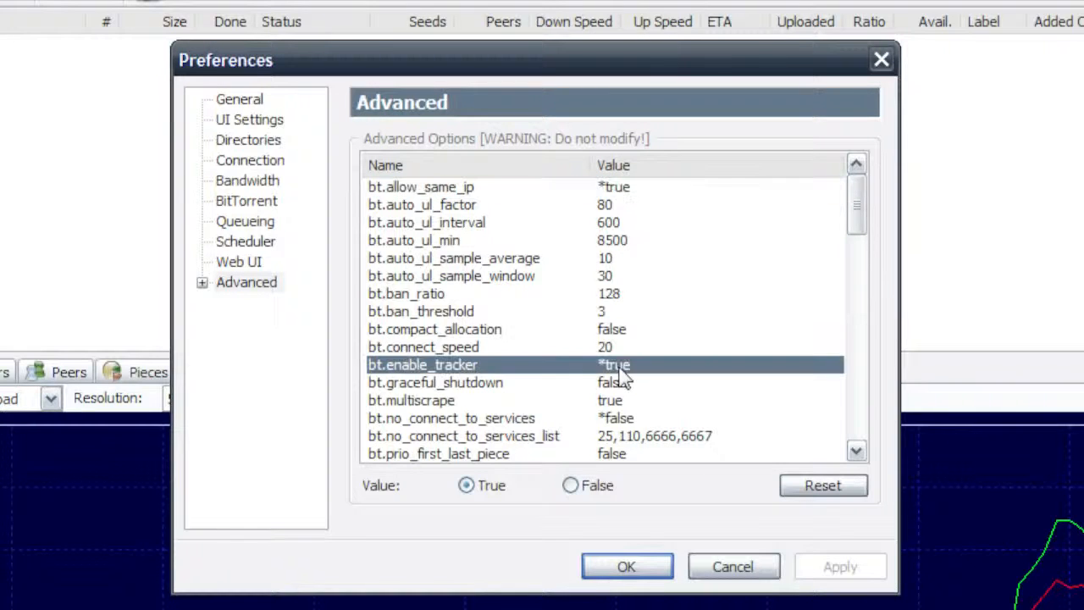
{"action": "left_click", "coordinate": [624, 415]}
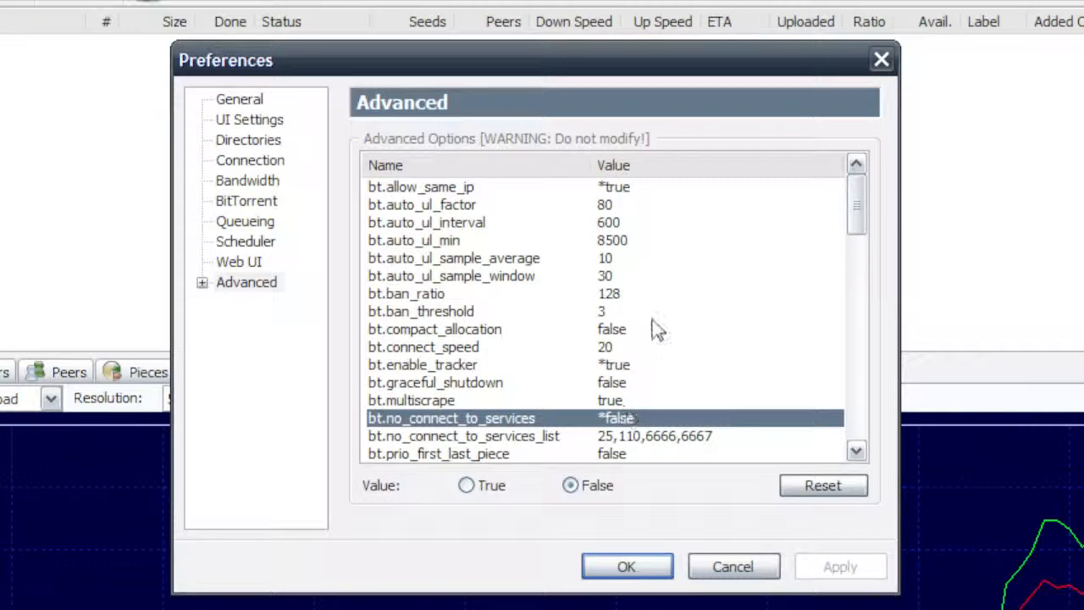
- Examine the bt.send_have_to_seed and dht.rate options in the advanced settings
{"action": "scroll", "coordinate": [656, 328], "scroll_direction": "down", "scroll_amount": 4}
{"action": "scroll", "coordinate": [656, 329], "scroll_direction": "down", "scroll_amount": 1}
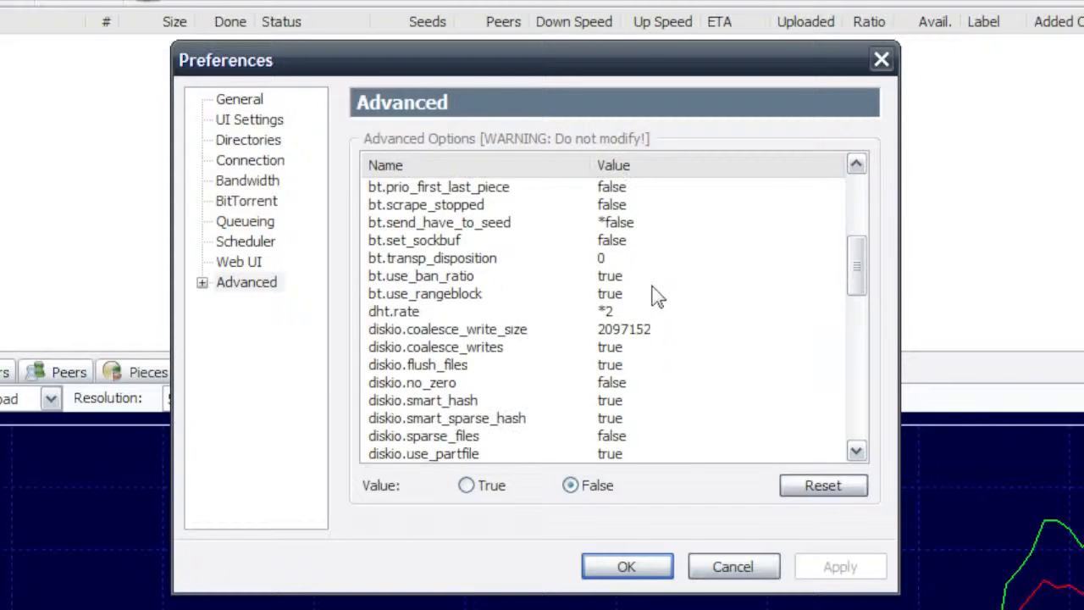
{"action": "left_click", "coordinate": [442, 225]}
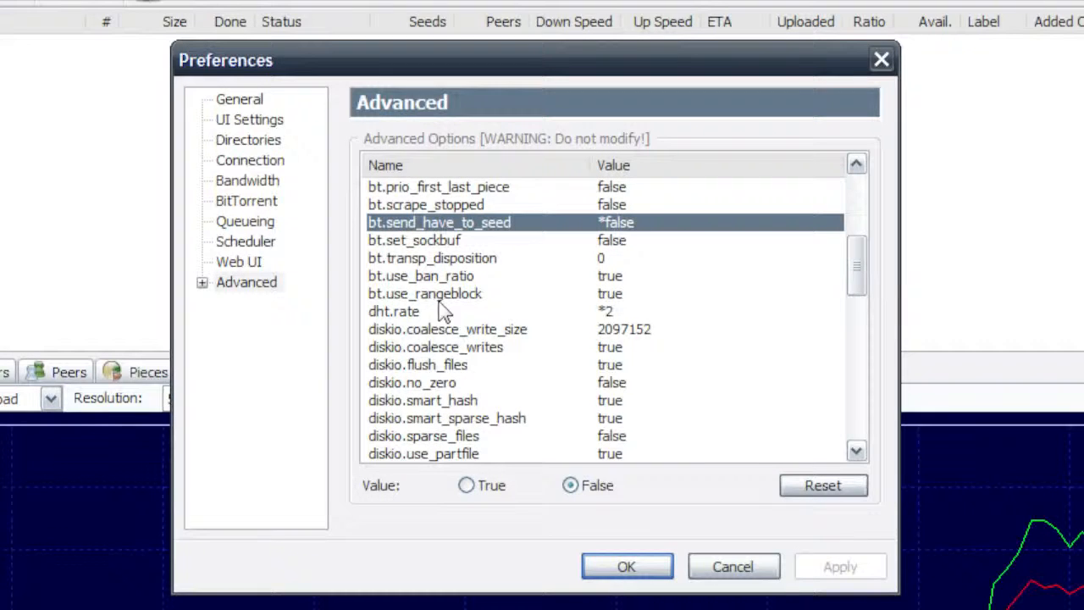
{"action": "left_click", "coordinate": [392, 312]}
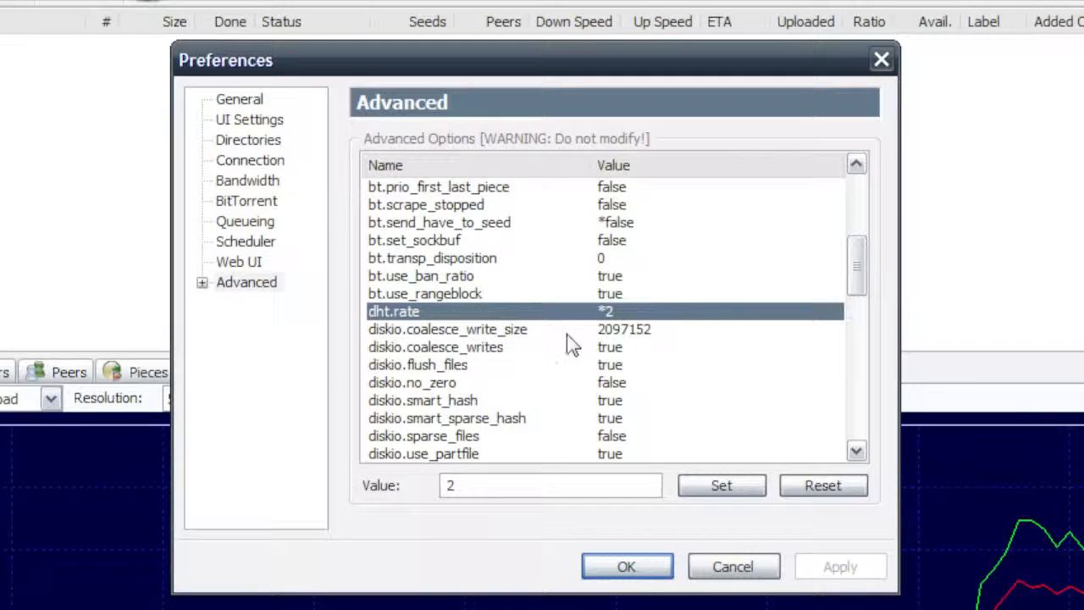
- Examine the gui.bypass_search_redirect and gui.delete_to_trash options in the advanced settings
{"action": "scroll", "coordinate": [566, 343], "scroll_direction": "down", "scroll_amount": 2}
{"action": "left_click", "coordinate": [430, 367]}
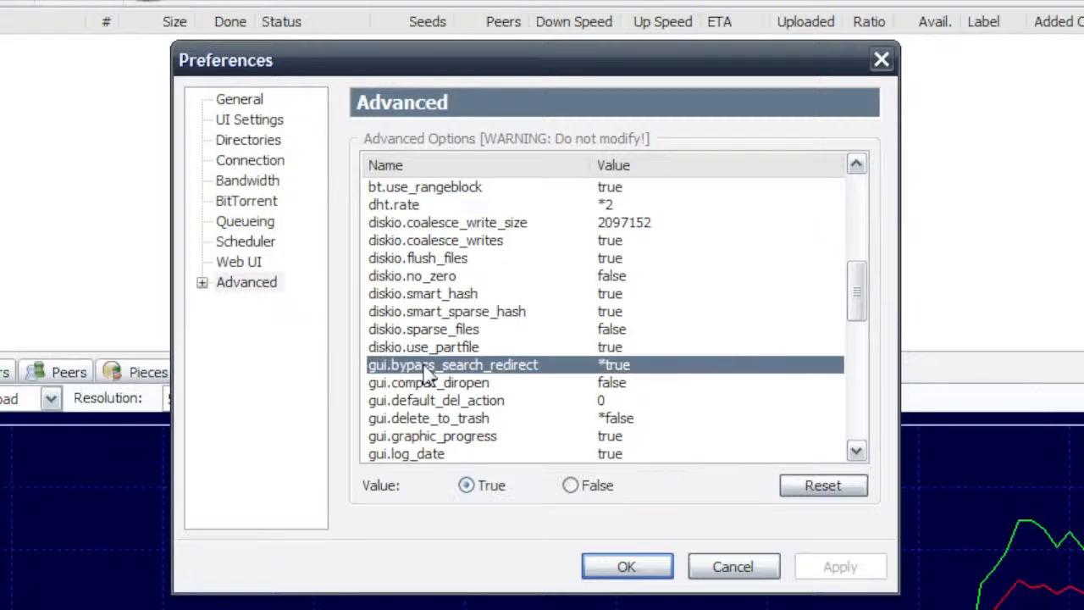
{"action": "left_click", "coordinate": [436, 421]}
- Examine the net.max_halfopen option and the queue.dont_count_slow_dl and queue.dont_count_slow_ul options
{"action": "scroll", "coordinate": [696, 417], "scroll_direction": "down", "scroll_amount": 4}
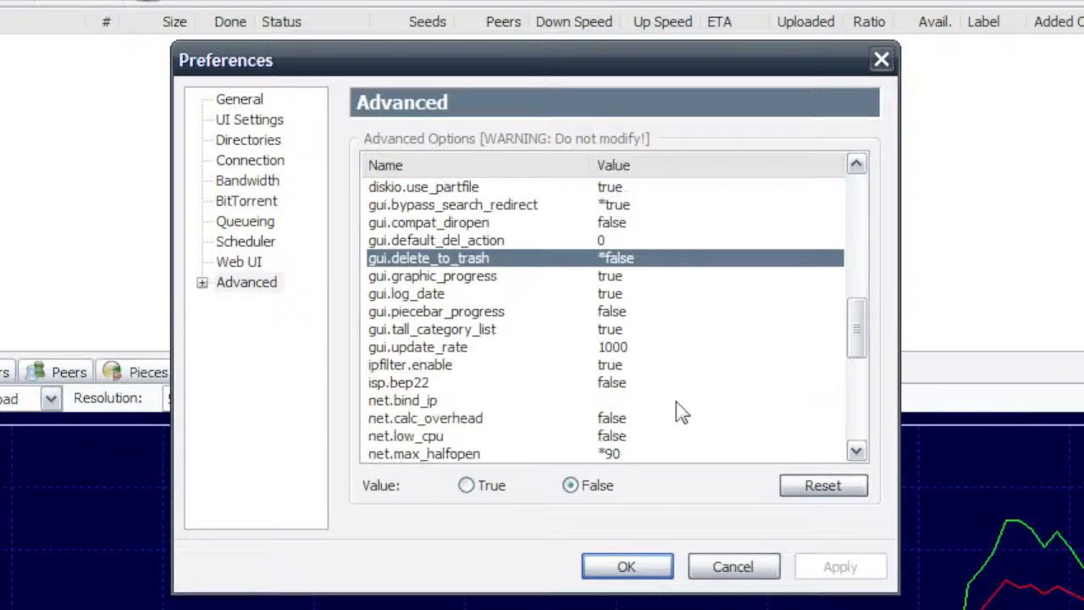
{"action": "left_click", "coordinate": [435, 403]}
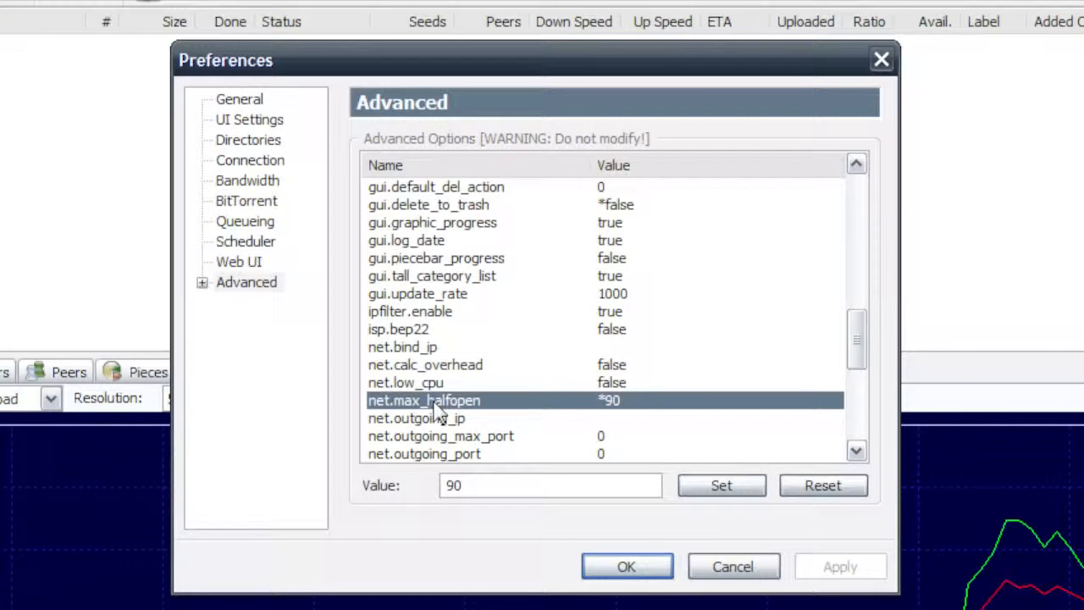
{"action": "scroll", "coordinate": [702, 411], "scroll_direction": "down", "scroll_amount": 3}
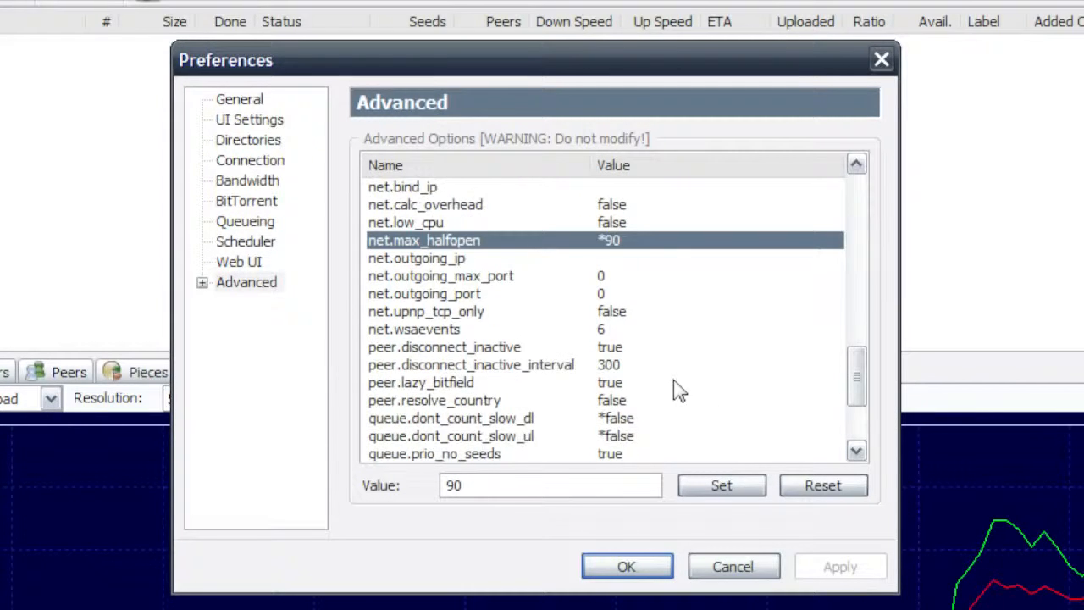
{"action": "scroll", "coordinate": [675, 381], "scroll_direction": "down", "scroll_amount": 1}
{"action": "left_click", "coordinate": [446, 365]}
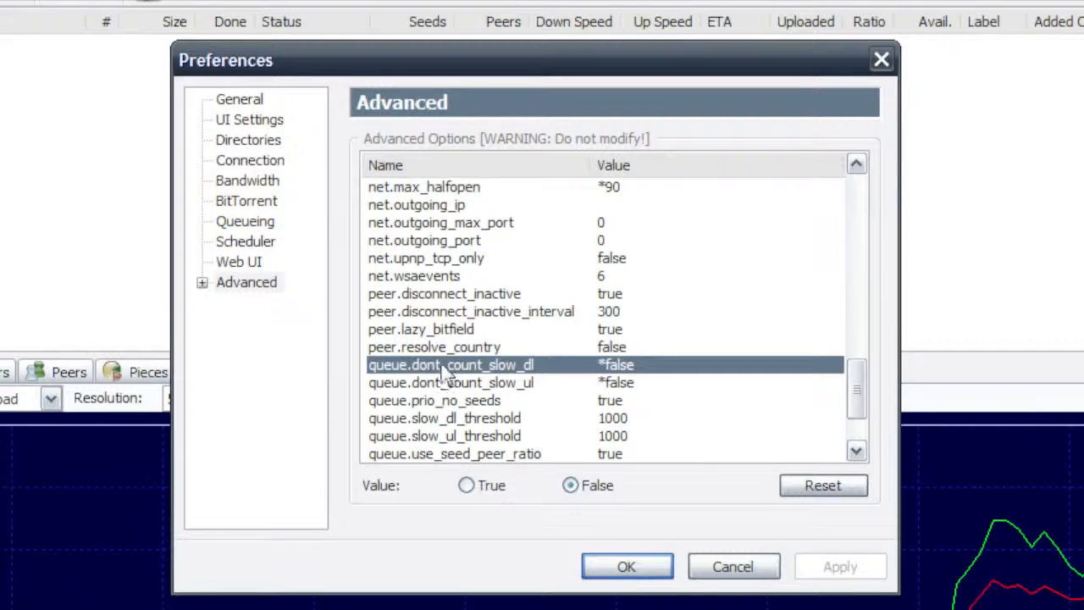
{"action": "left_click", "coordinate": [419, 383]}
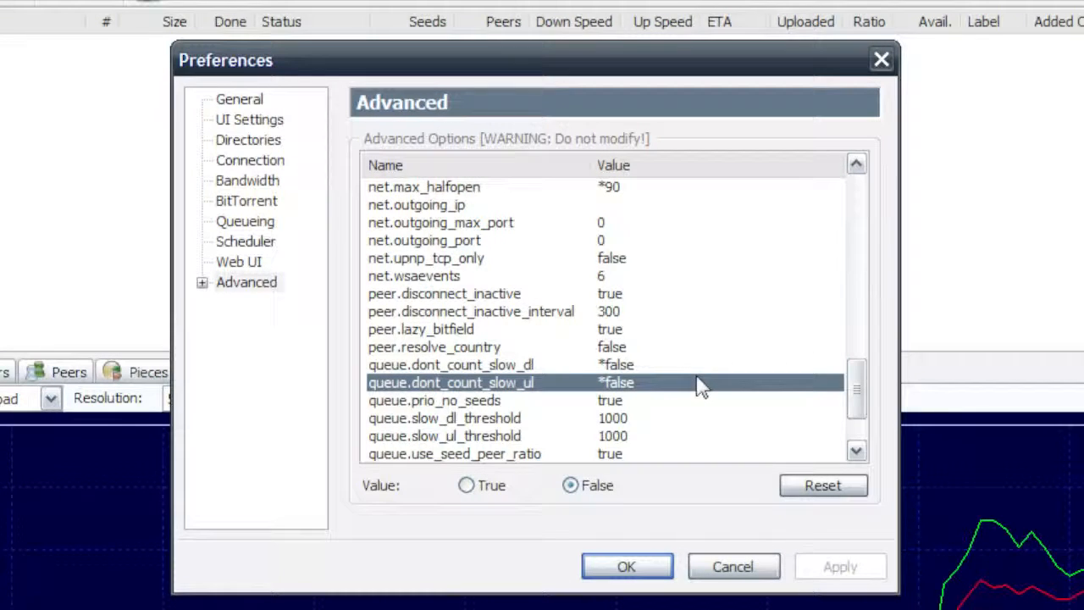
- Examine the rss.update_interval option, and accept and close the preferences
{"action": "scroll", "coordinate": [700, 387], "scroll_direction": "down", "scroll_amount": 2}
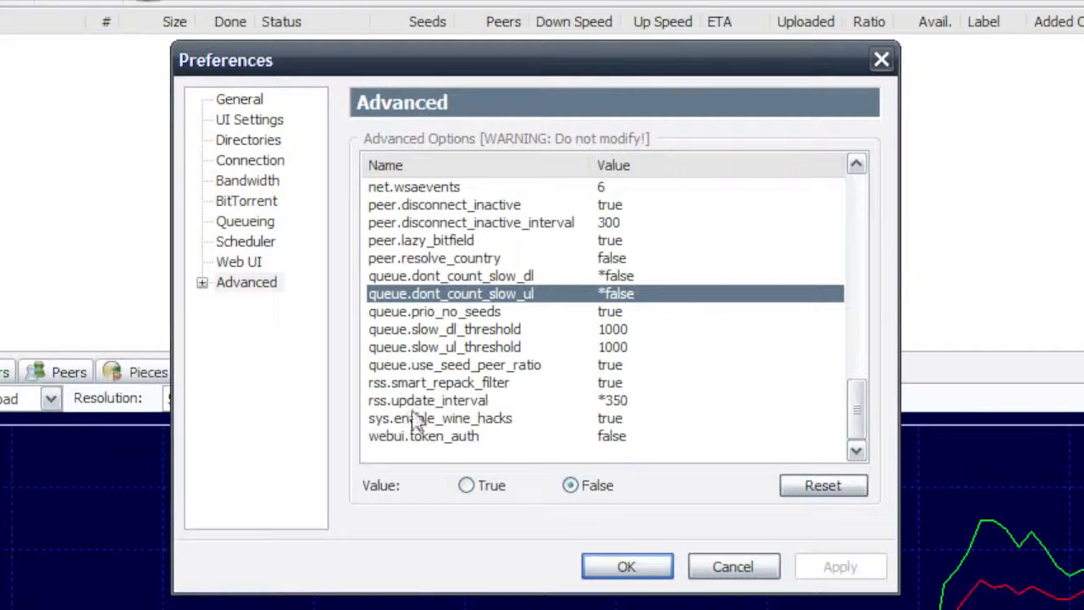
{"action": "left_click", "coordinate": [445, 405]}
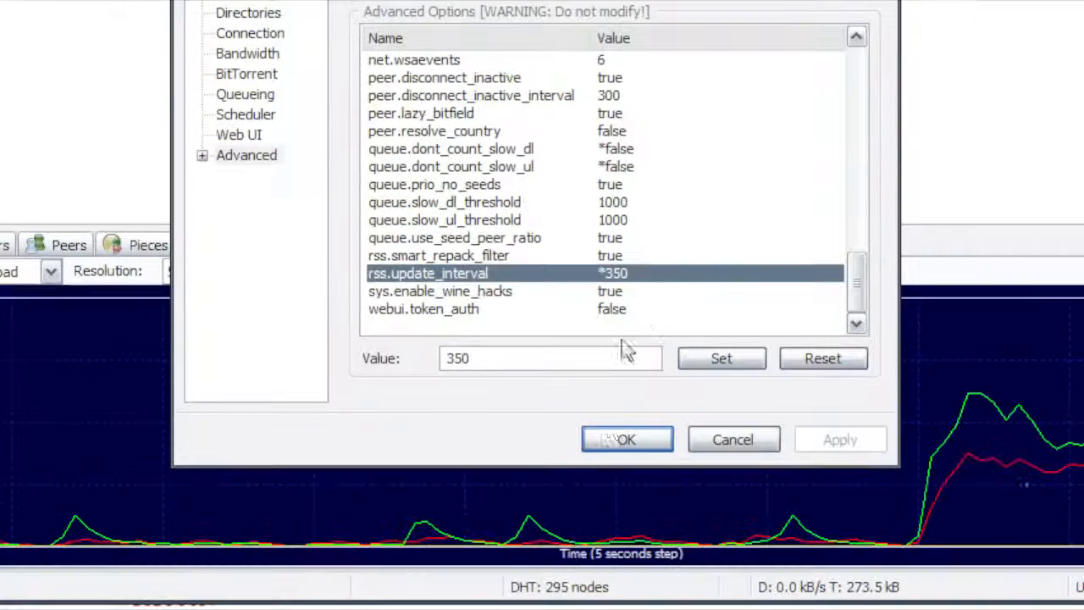
{"action": "left_click", "coordinate": [621, 439]}
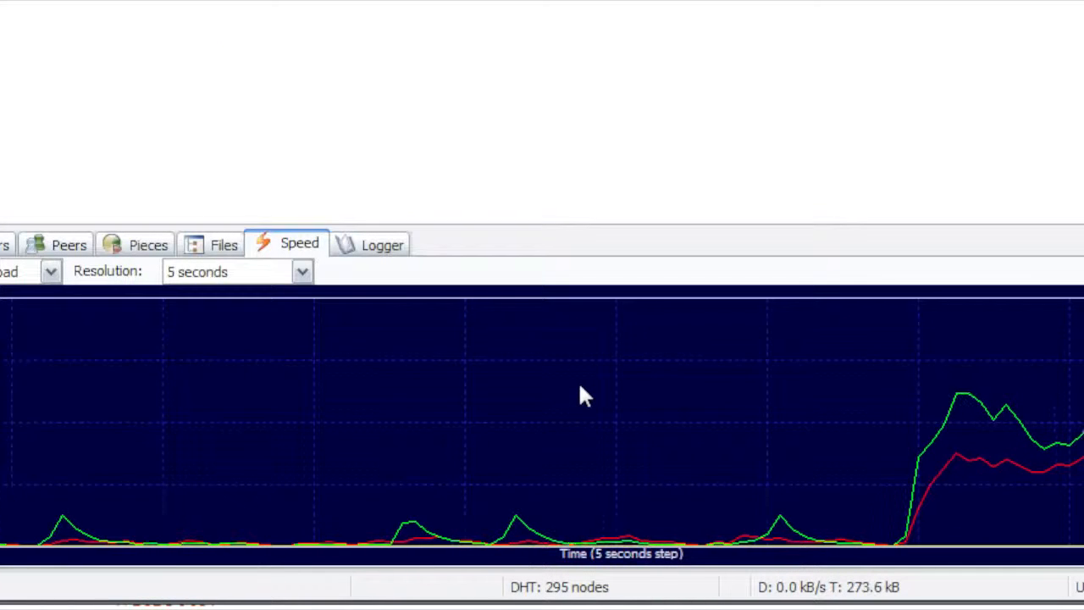